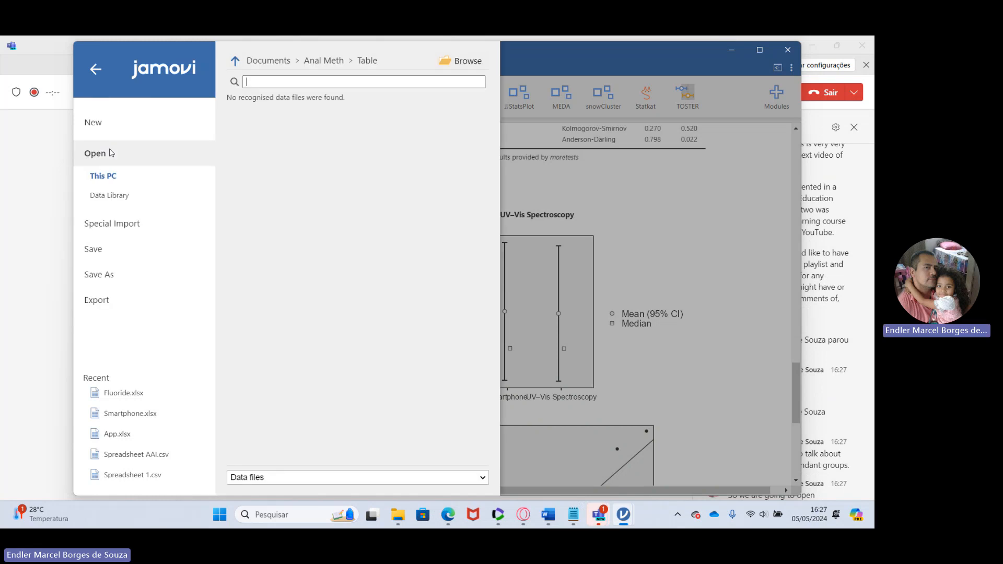
- Open the Folin-Ciocalteau spreadsheet from the Project 8 spreadsheet folder
{"action": "left_click", "coordinate": [459, 61]}
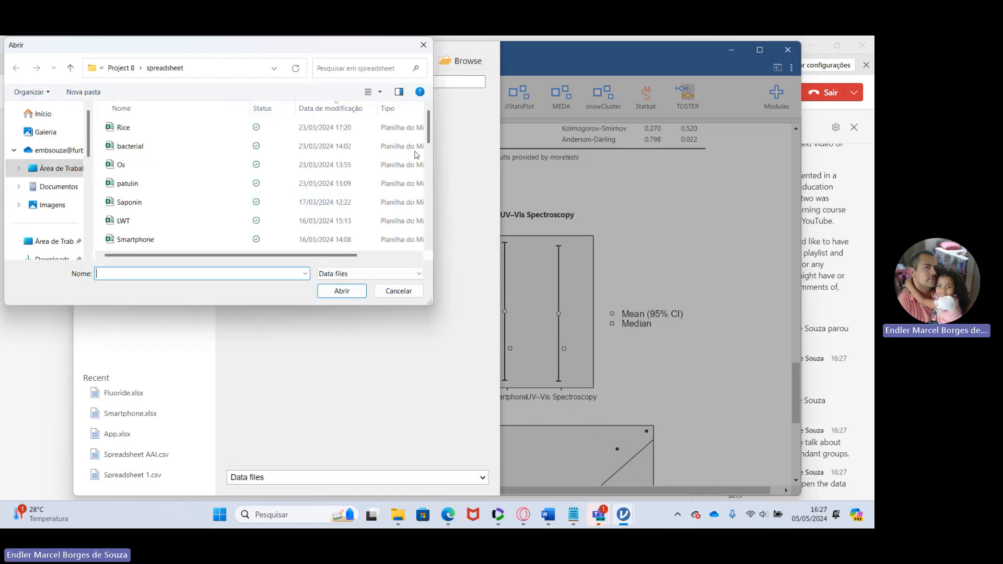
{"action": "left_click", "coordinate": [160, 150]}
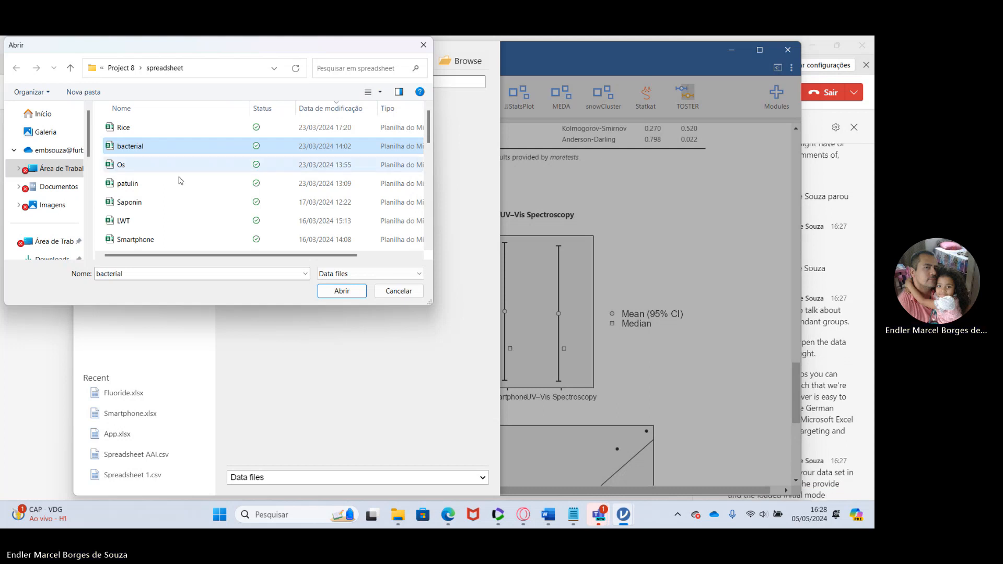
{"action": "double_click", "coordinate": [165, 272]}
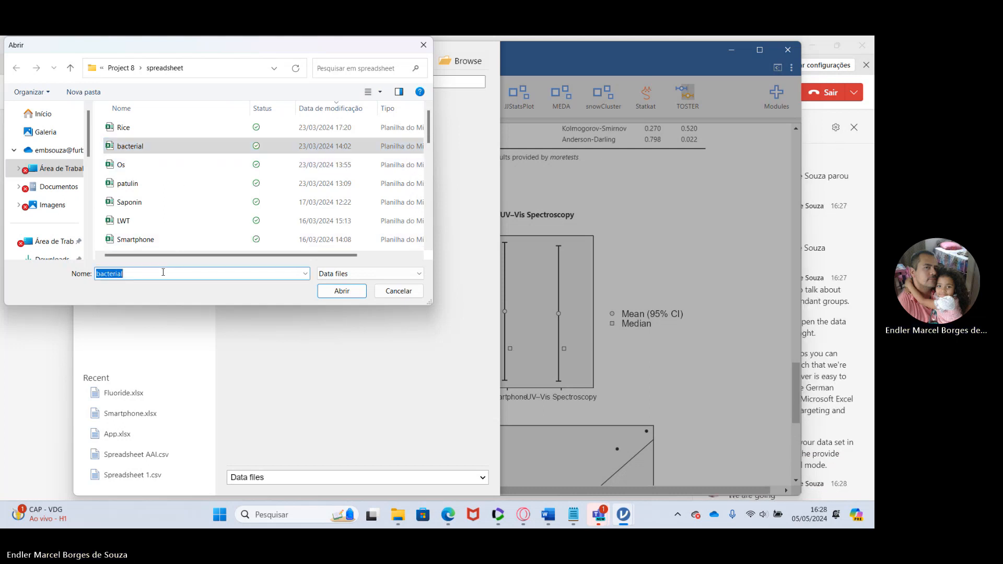
{"action": "type", "text": "Folin-Ciocalteu"}
{"action": "left_click", "coordinate": [132, 202]}
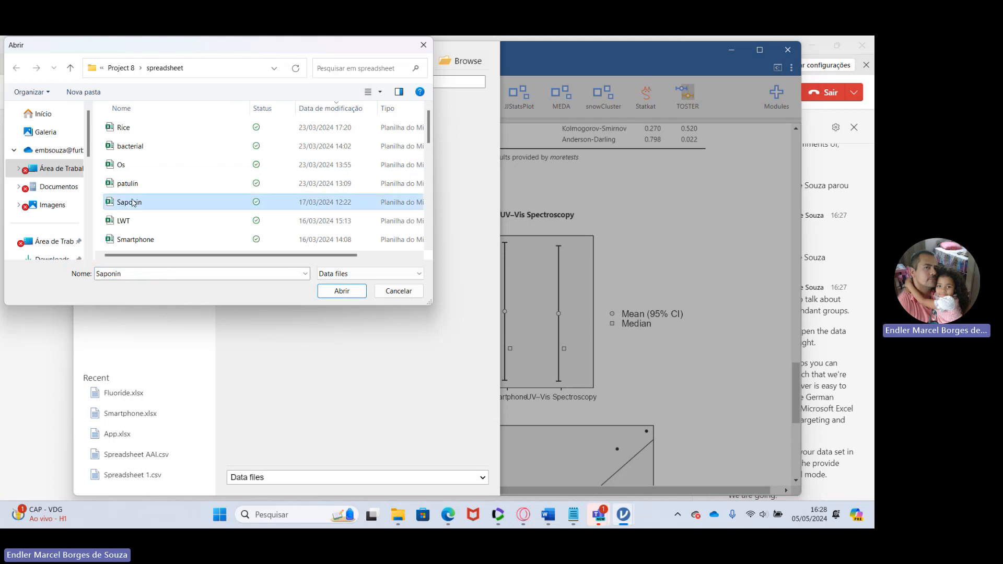
{"action": "key", "text": "f"}
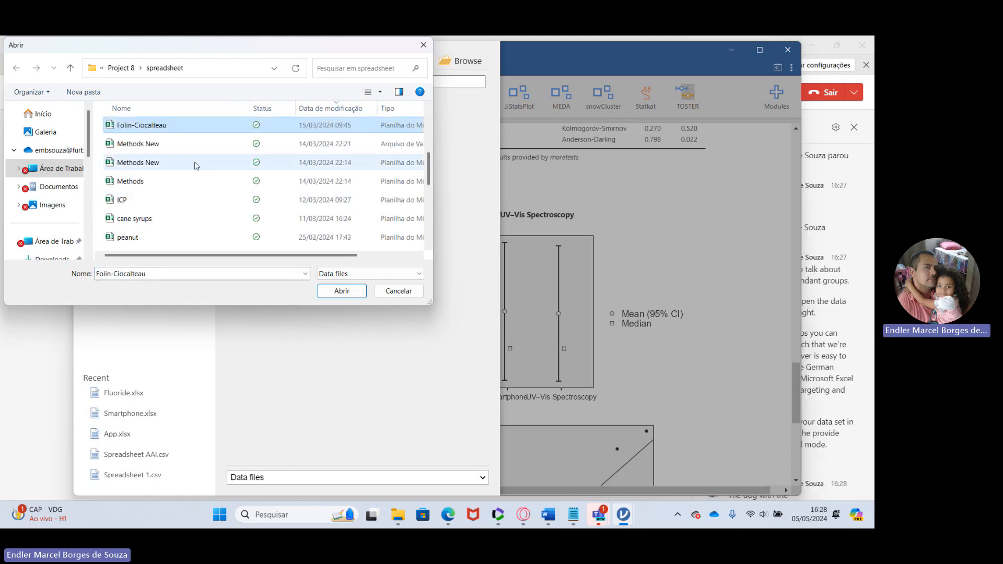
{"action": "left_click", "coordinate": [351, 290]}
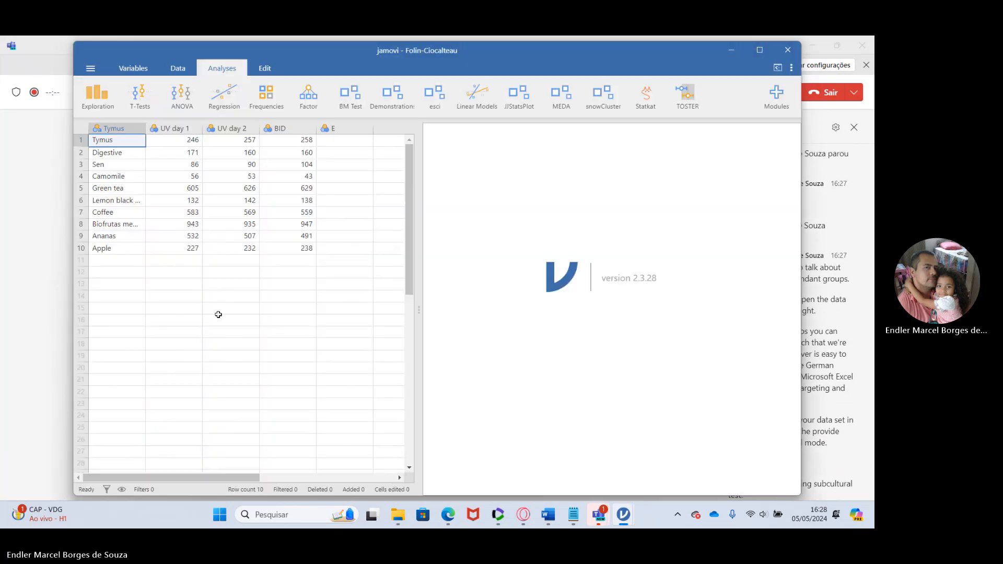
- Examine the sample names listed in the Tymus column of the data set
{"action": "left_click", "coordinate": [233, 260]}
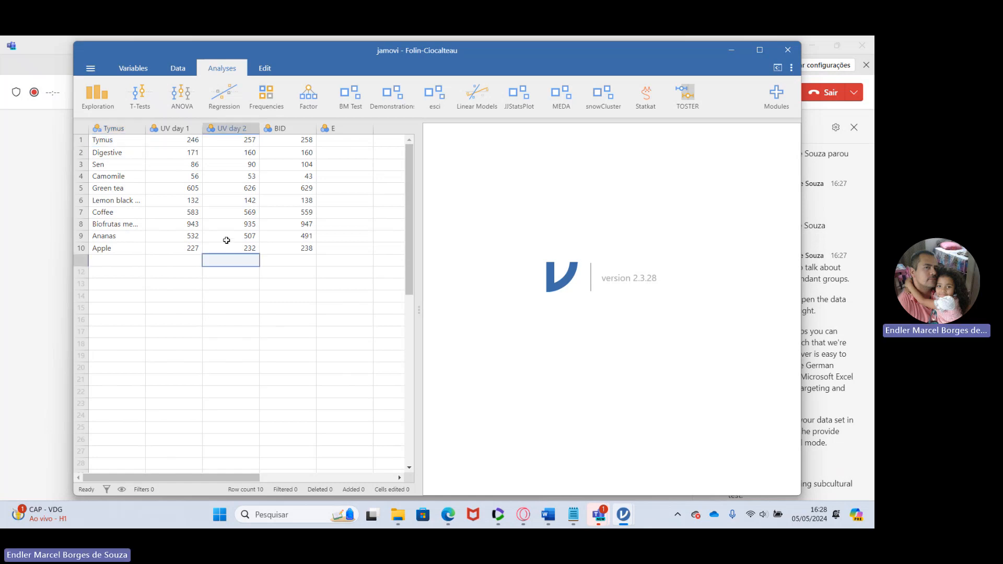
{"action": "left_click", "coordinate": [181, 139]}
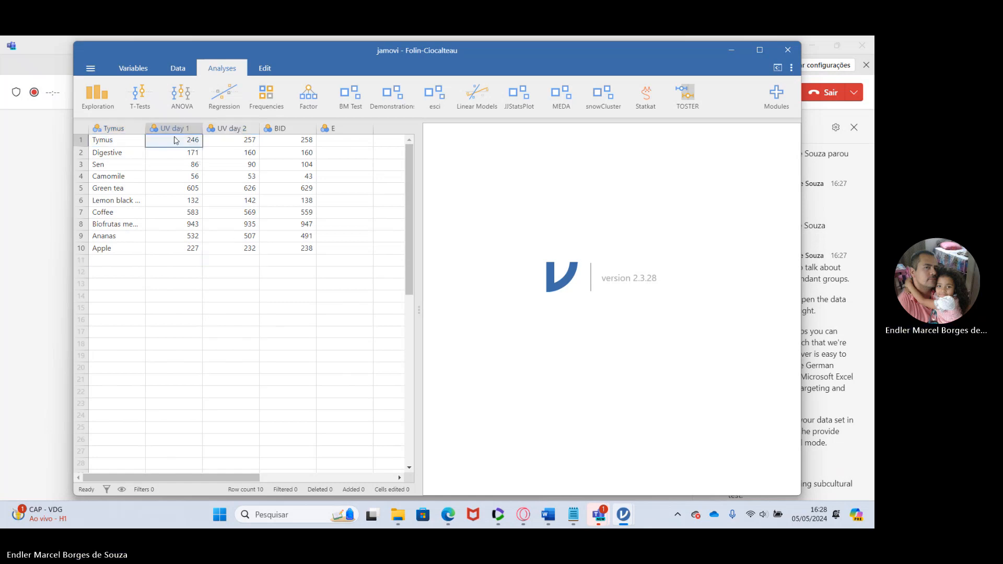
{"action": "left_click", "coordinate": [122, 141]}
{"action": "left_click_drag", "start_coordinate": [121, 141], "coordinate": [120, 247]}
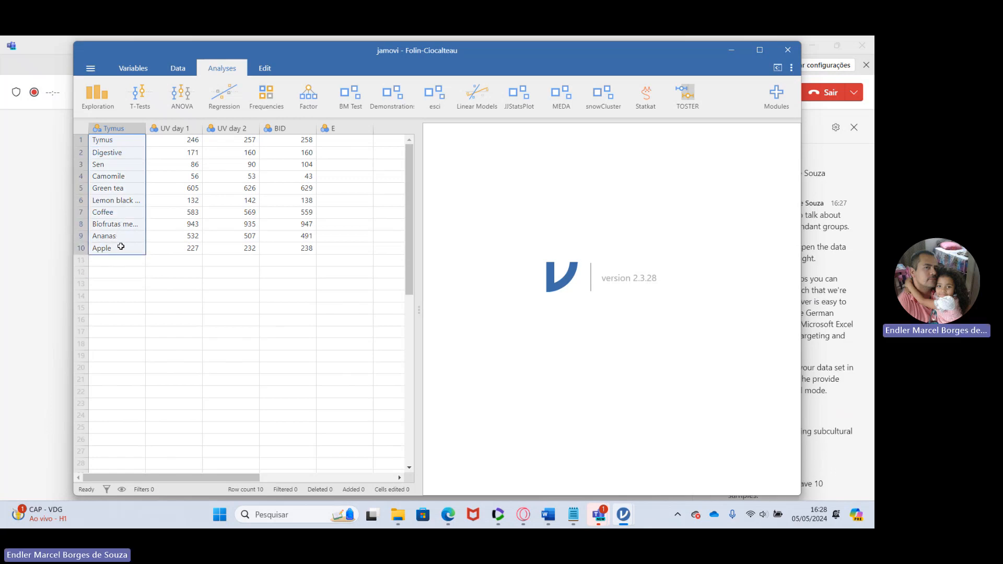
{"action": "left_click", "coordinate": [123, 177]}
{"action": "left_click", "coordinate": [121, 146]}
{"action": "left_click_drag", "start_coordinate": [122, 146], "coordinate": [120, 189]}
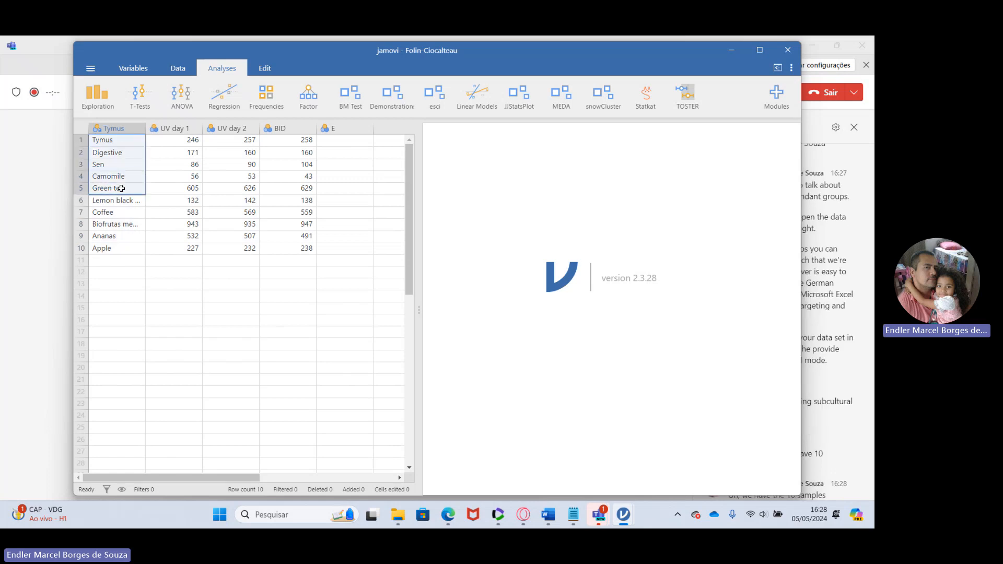
{"action": "left_click", "coordinate": [120, 189]}
{"action": "left_click", "coordinate": [118, 201]}
{"action": "left_click", "coordinate": [110, 215]}
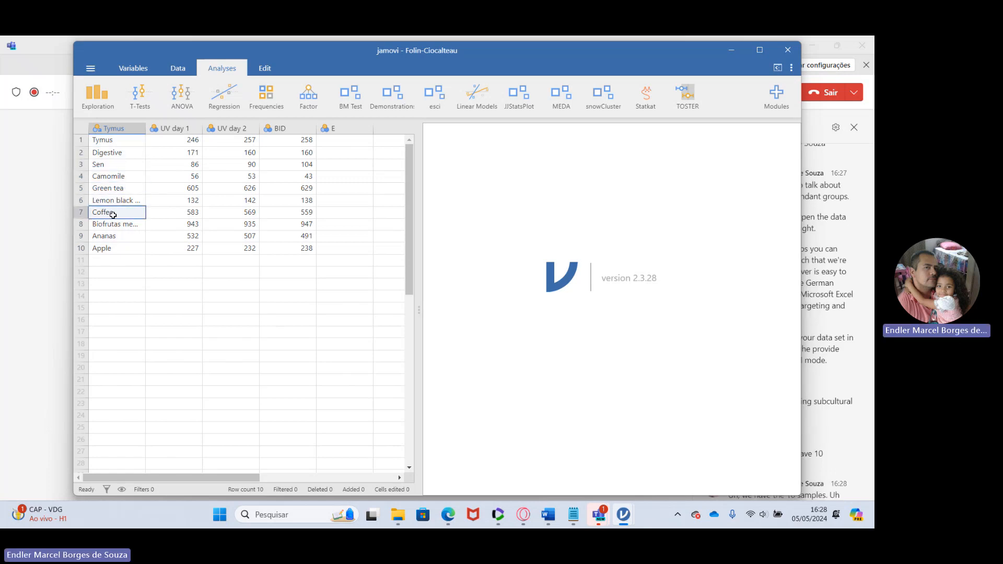
{"action": "left_click", "coordinate": [106, 225]}
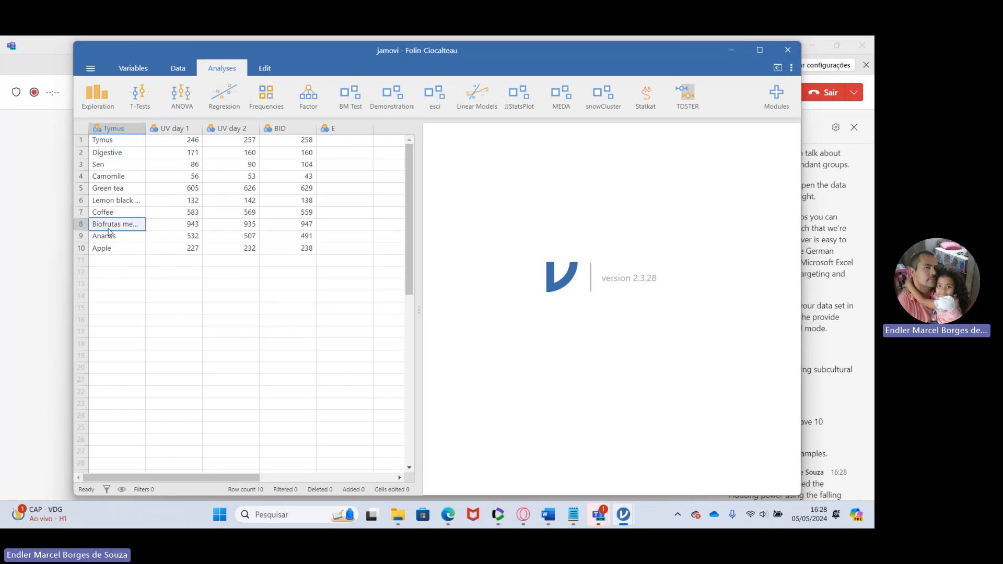
{"action": "left_click", "coordinate": [133, 143]}
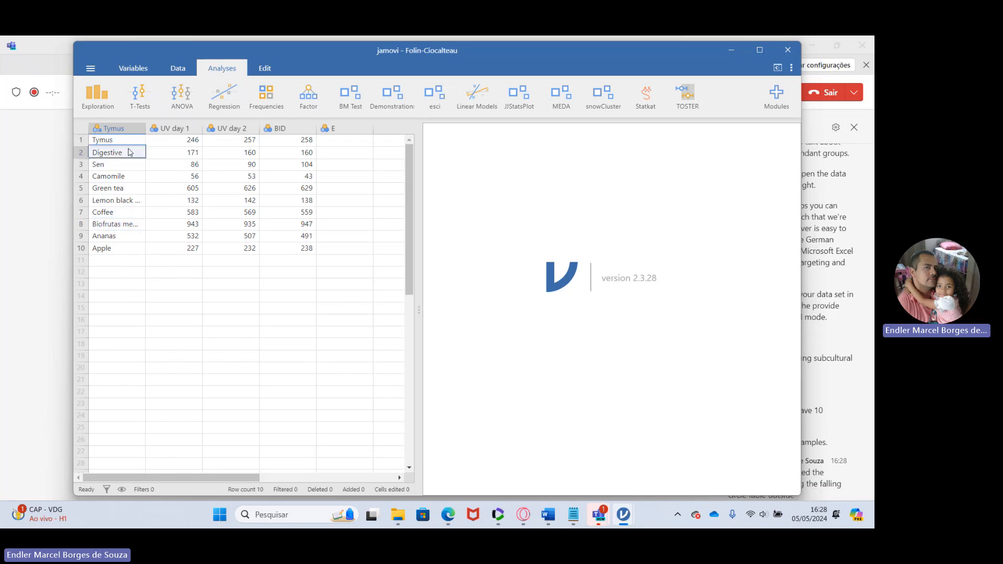
- Compare the UV day 1 and UV day 2 measurement columns in the data set
{"action": "left_click", "coordinate": [175, 128]}
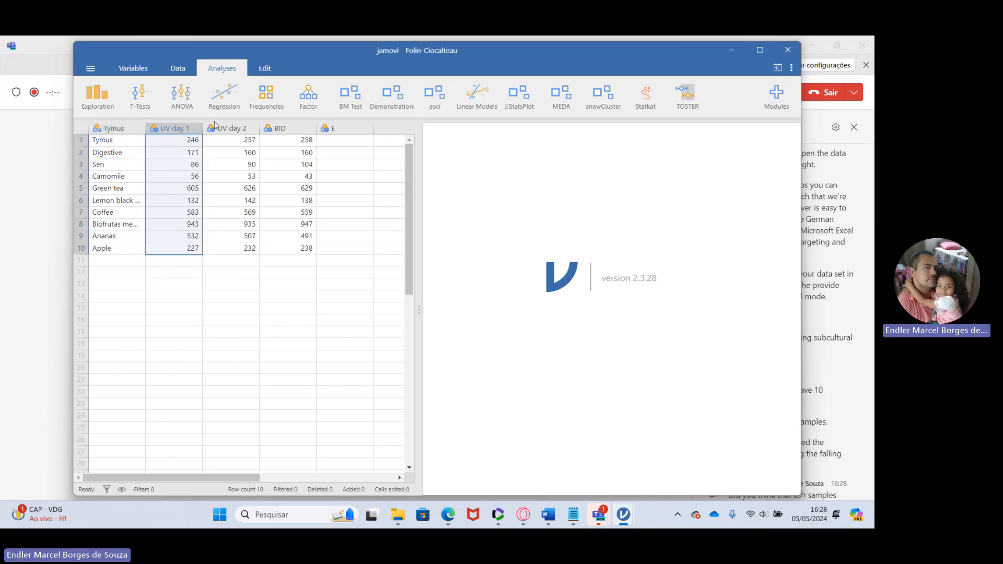
{"action": "left_click", "coordinate": [235, 127]}
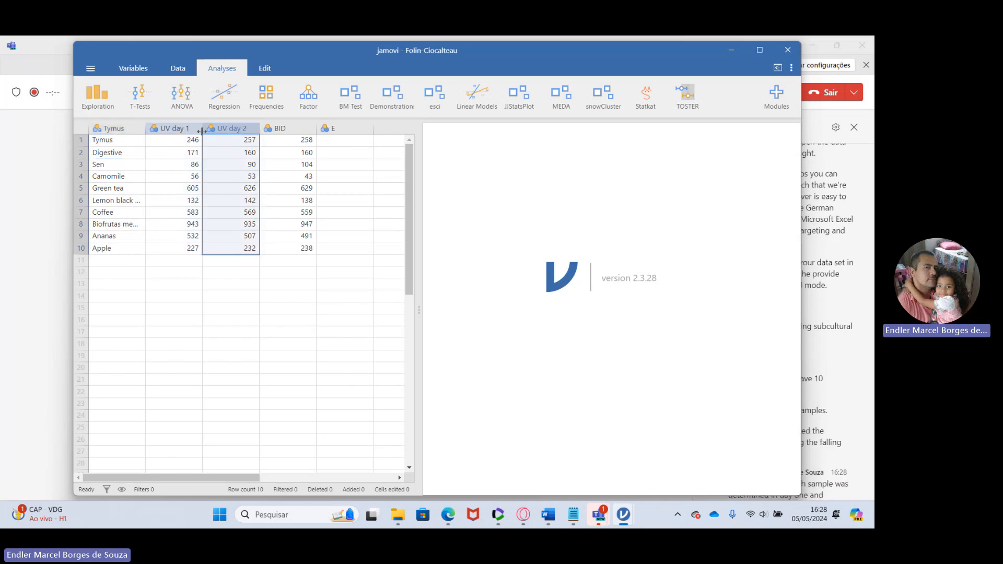
{"action": "left_click", "coordinate": [175, 128]}
{"action": "left_click", "coordinate": [224, 129]}
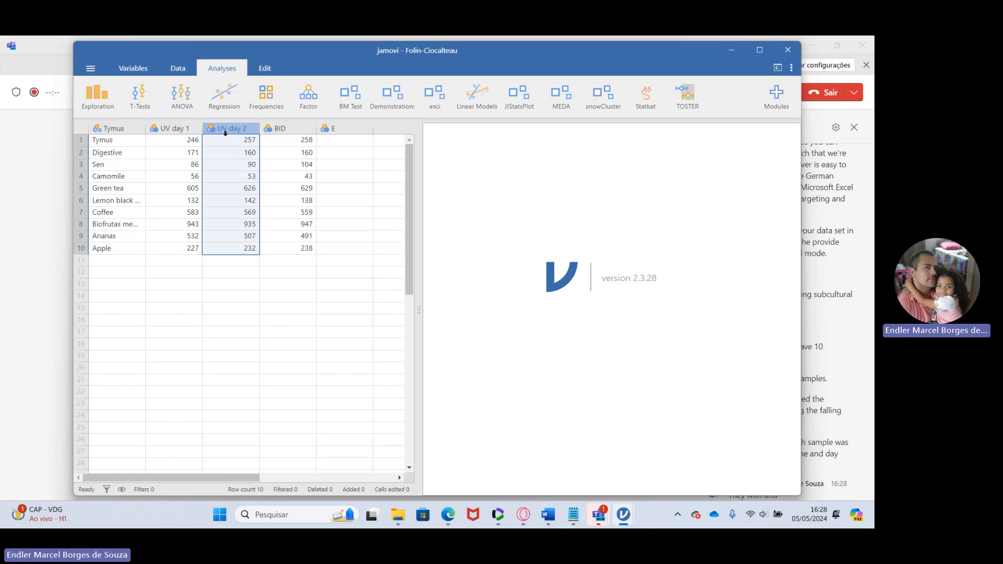
{"action": "left_click", "coordinate": [201, 262]}
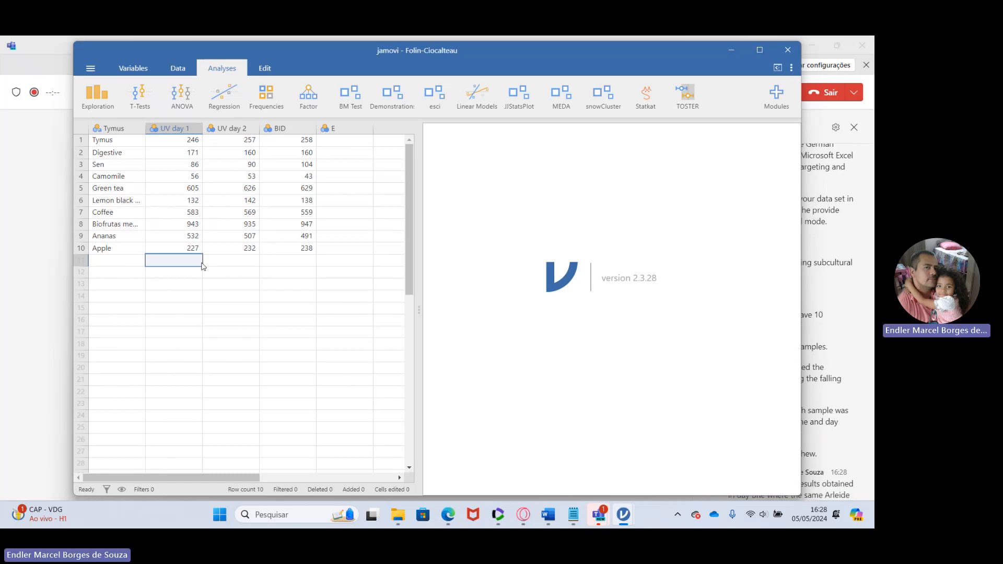
{"action": "left_click", "coordinate": [230, 129]}
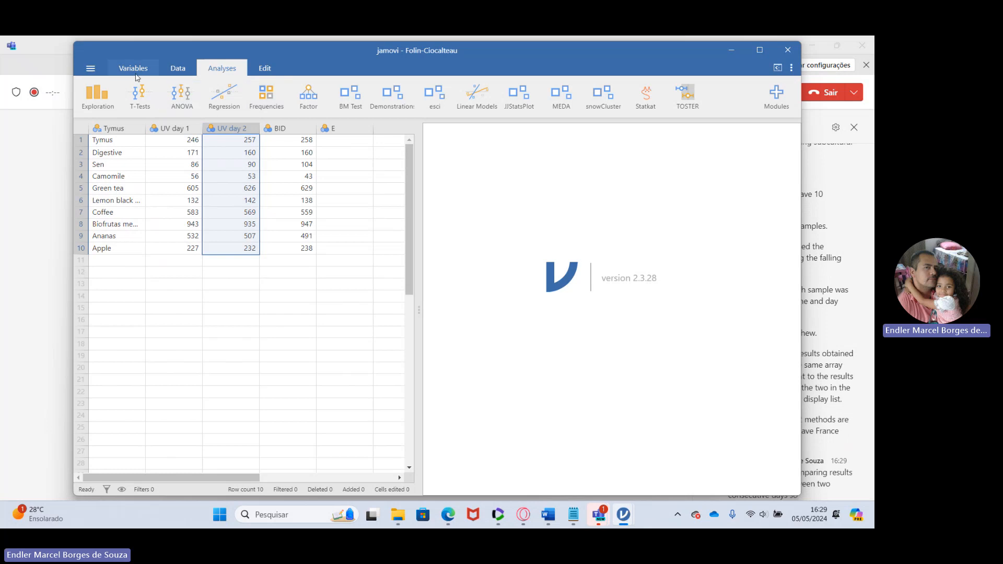
- Run descriptive statistics on UV day 1 and UV day 2, adding IQR to the dispersion measures
{"action": "left_click", "coordinate": [97, 93]}
{"action": "left_click", "coordinate": [102, 129]}
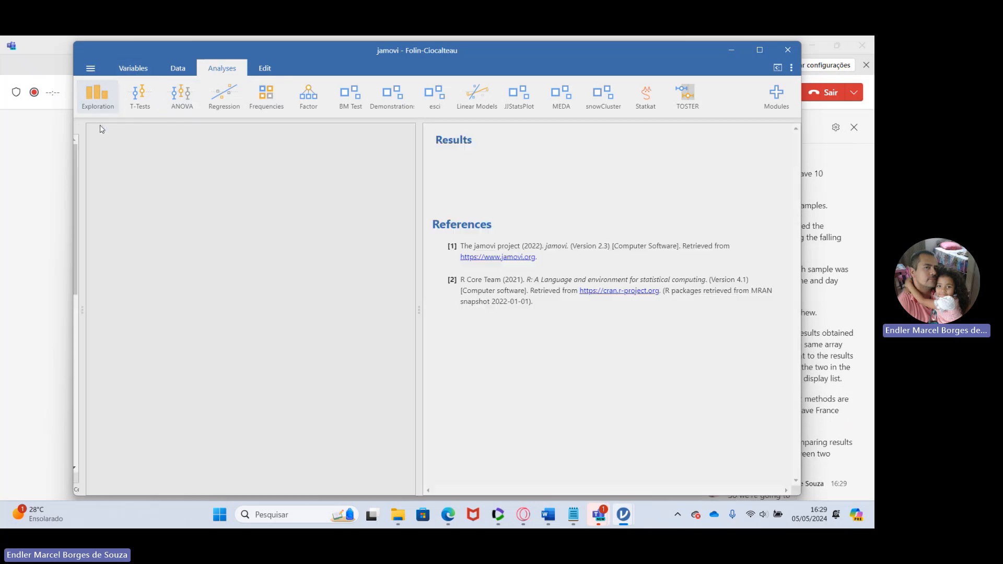
{"action": "left_click", "coordinate": [156, 189]}
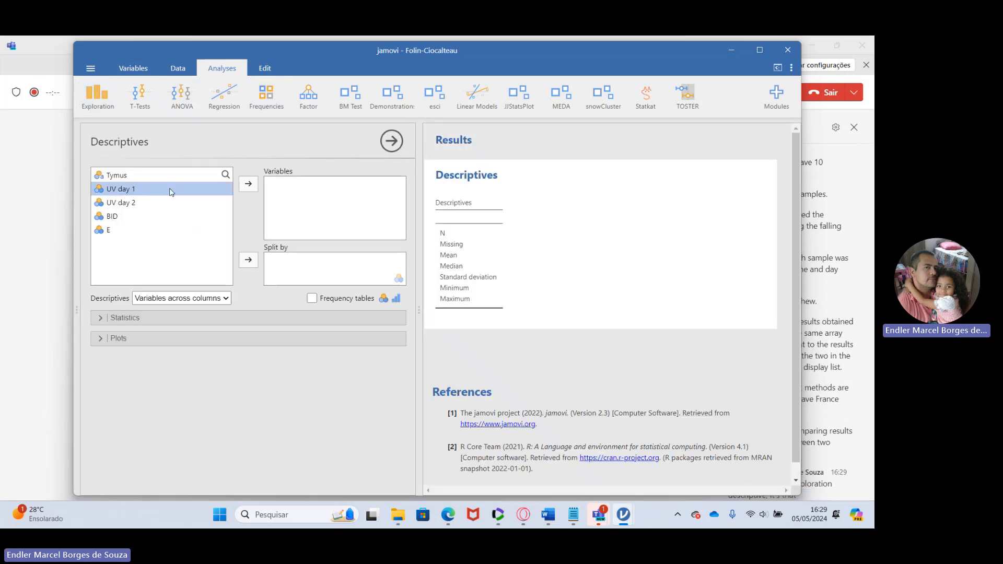
{"action": "left_click", "coordinate": [249, 186]}
{"action": "left_click", "coordinate": [250, 187]}
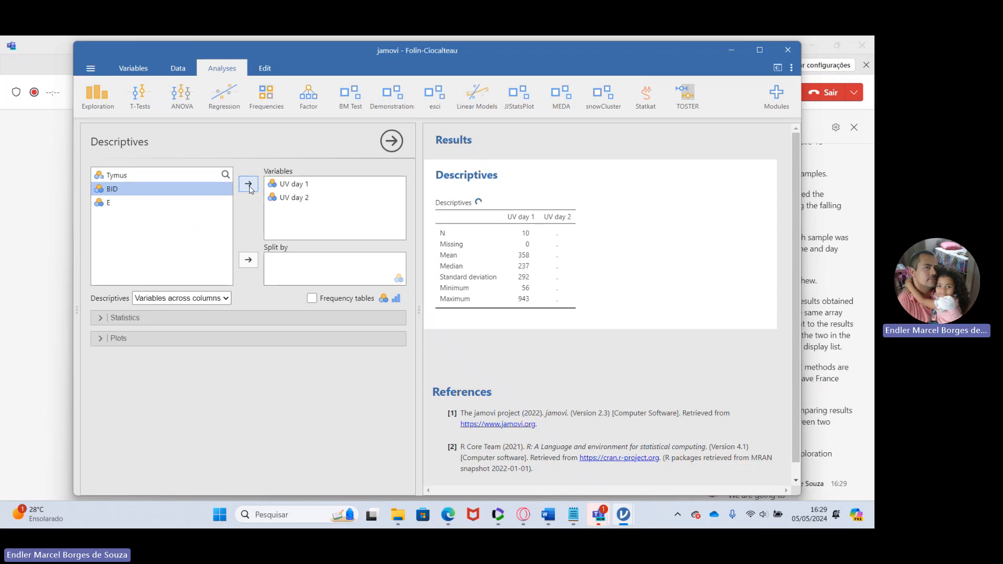
{"action": "left_click", "coordinate": [147, 318]}
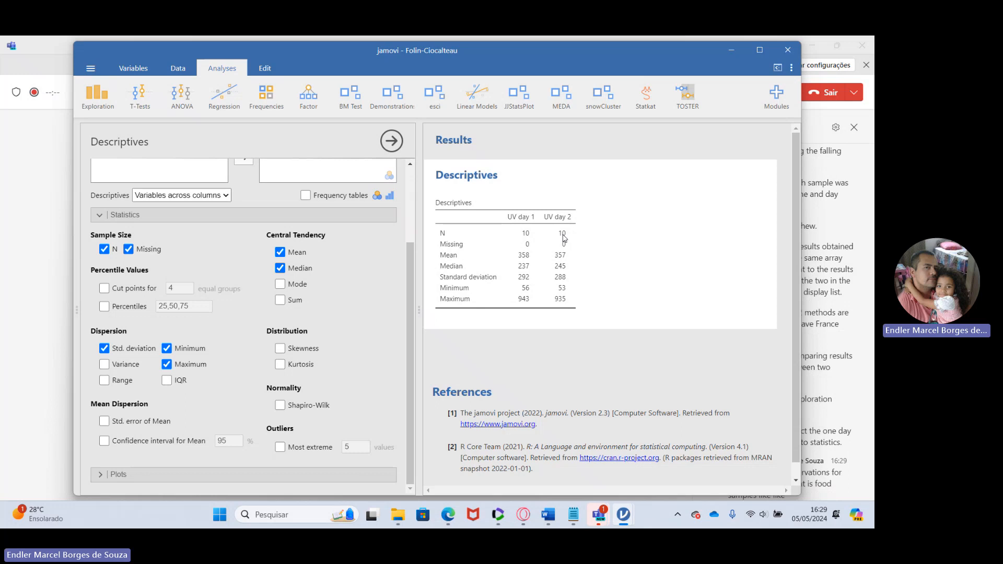
{"action": "left_click", "coordinate": [166, 381]}
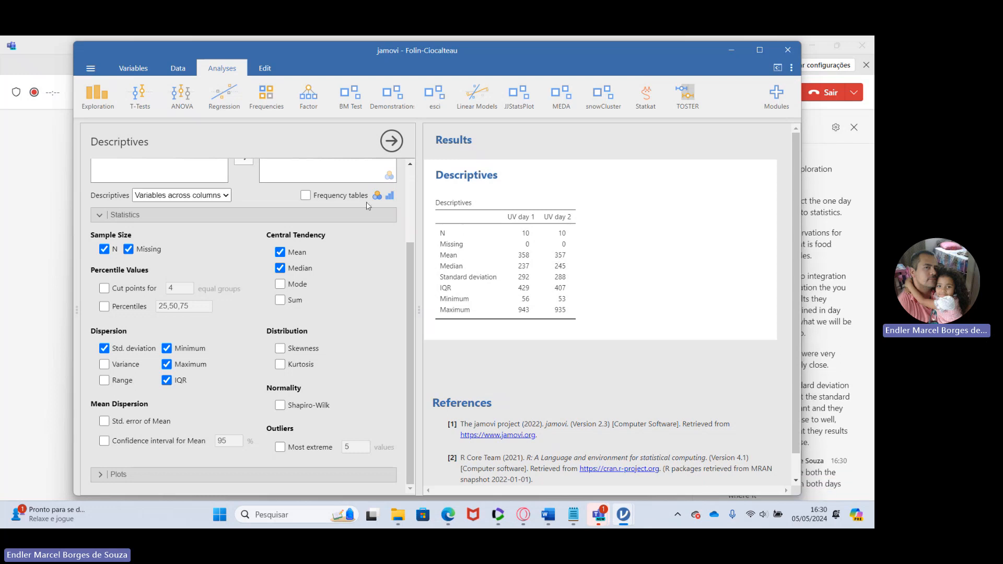
- Set up a Paired Samples T-Test pairing UV day 1 with UV day 2
{"action": "left_click", "coordinate": [139, 95]}
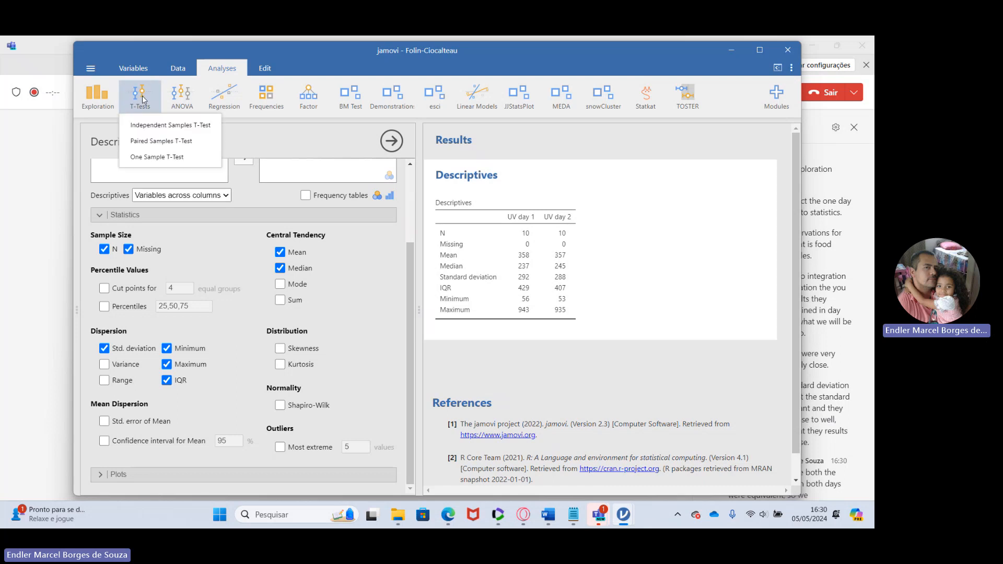
{"action": "left_click", "coordinate": [175, 146]}
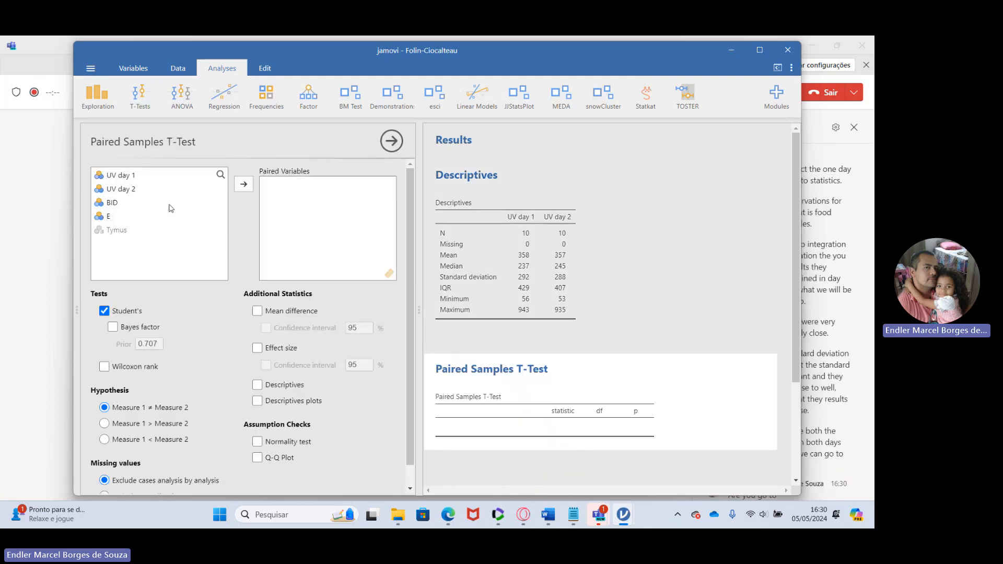
{"action": "left_click", "coordinate": [247, 189]}
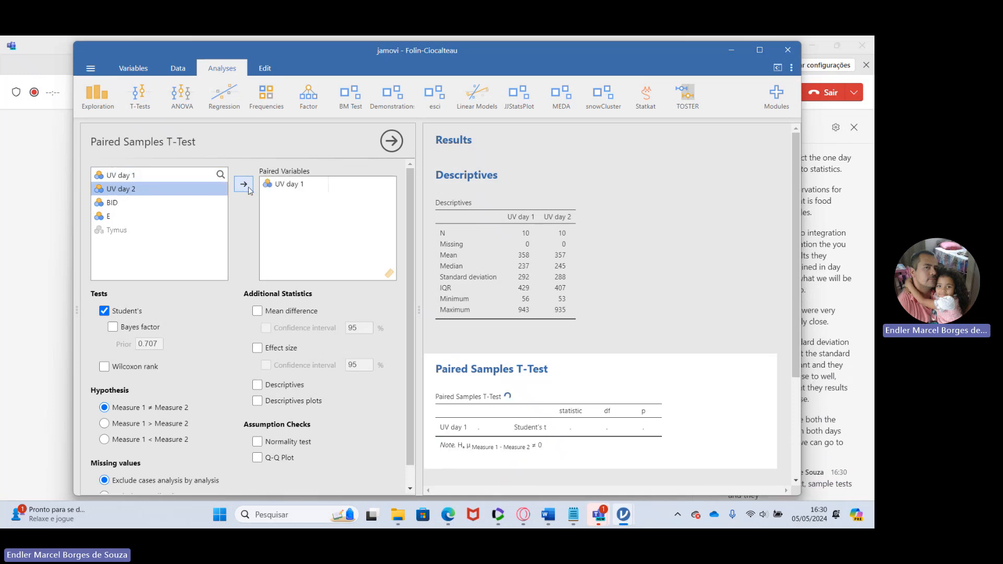
{"action": "left_click", "coordinate": [248, 189]}
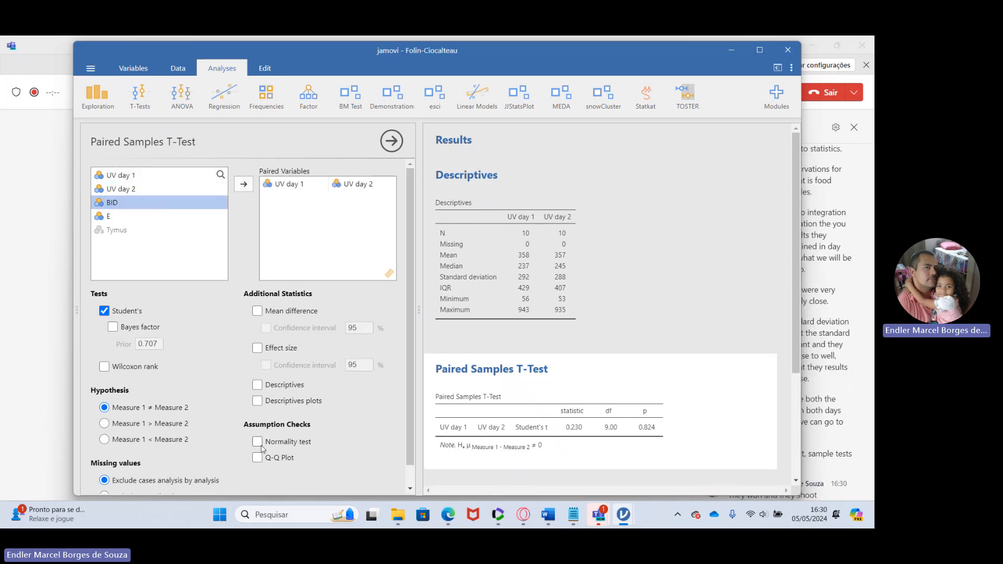
- Add the normality test and Q-Q plot to the paired t-test and review their results
{"action": "scroll", "coordinate": [262, 445], "scroll_direction": "down", "scroll_amount": 1}
{"action": "left_click", "coordinate": [257, 420]}
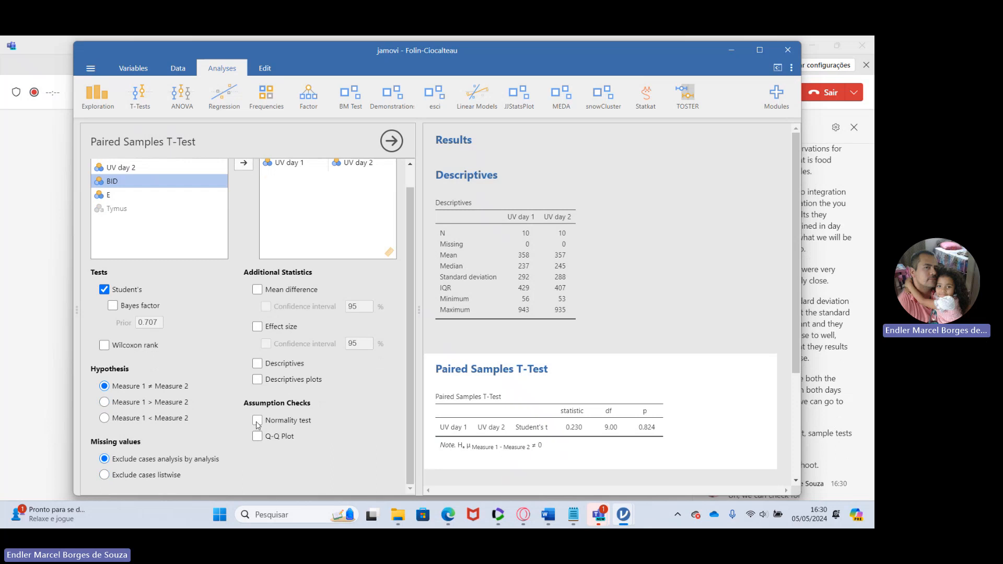
{"action": "left_click", "coordinate": [257, 436]}
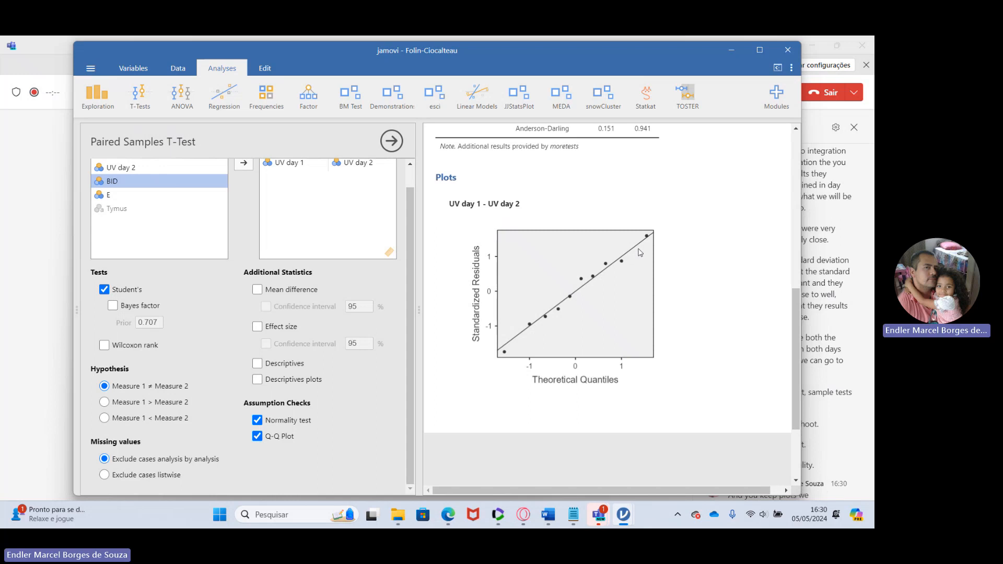
{"action": "scroll", "coordinate": [640, 253], "scroll_direction": "up", "scroll_amount": 2}
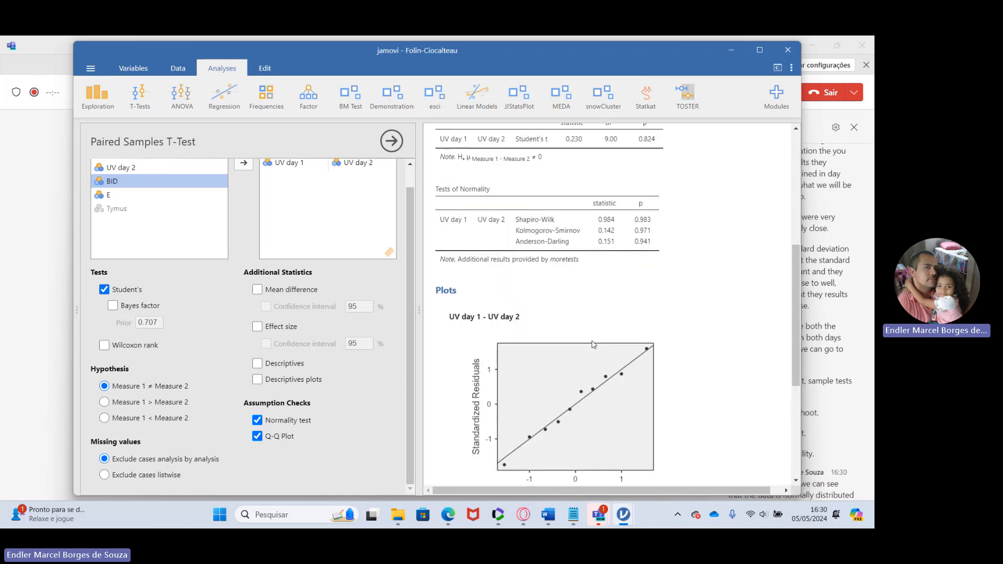
{"action": "scroll", "coordinate": [594, 344], "scroll_direction": "down", "scroll_amount": 1}
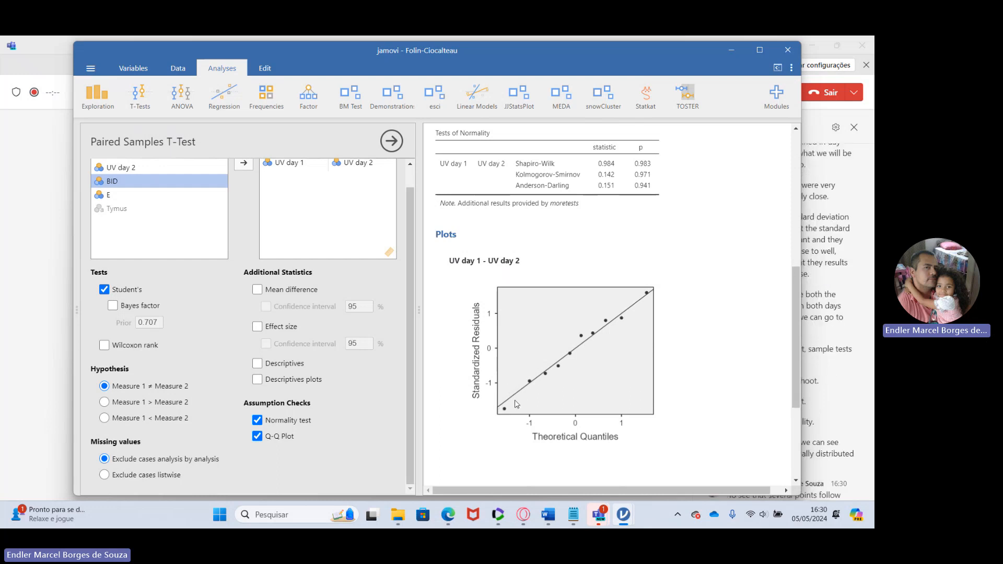
{"action": "scroll", "coordinate": [622, 261], "scroll_direction": "up", "scroll_amount": 1}
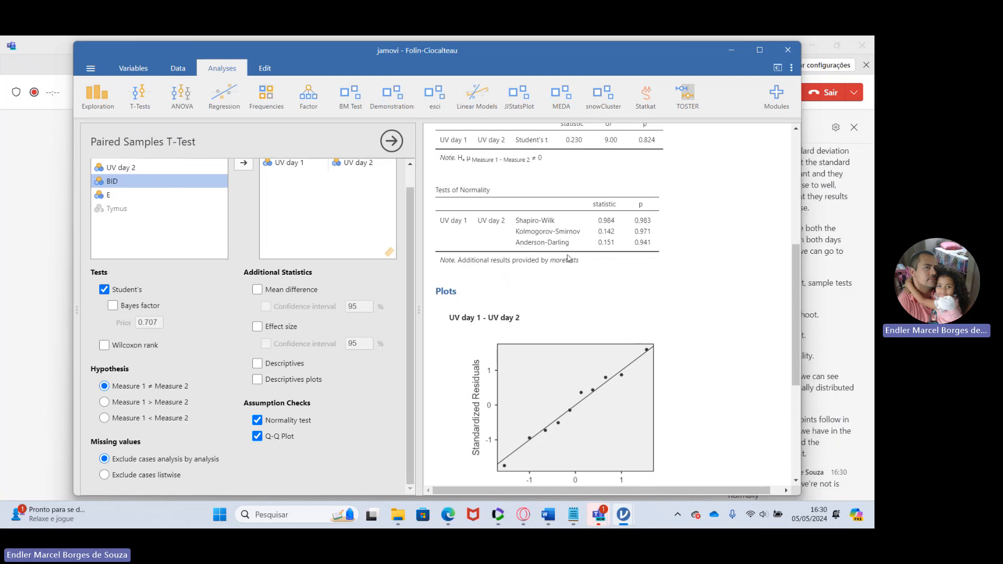
{"action": "scroll", "coordinate": [568, 257], "scroll_direction": "up", "scroll_amount": 3}
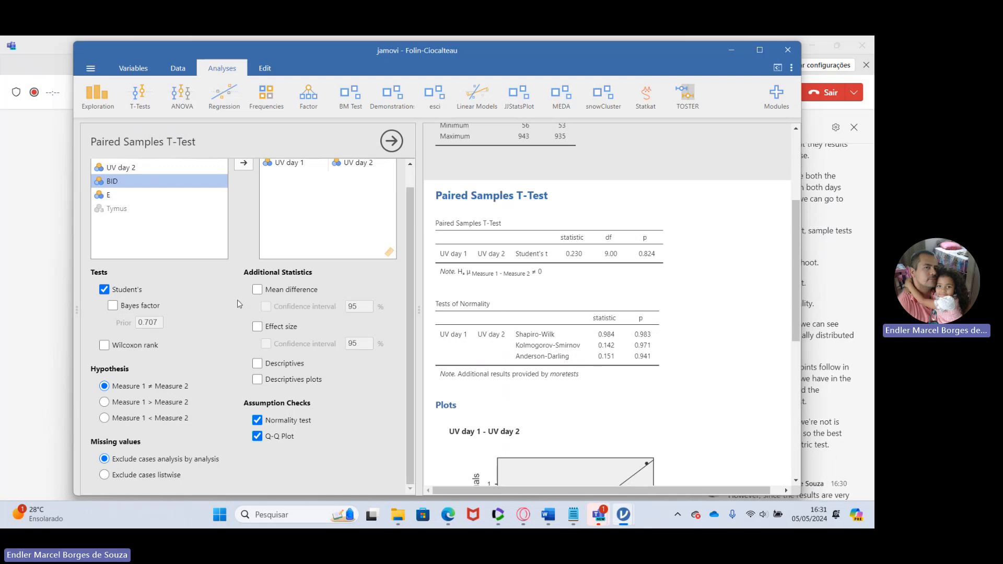
- Add the Wilcoxon rank test and descriptives plots to the paired comparison and view the plots
{"action": "left_click", "coordinate": [105, 345]}
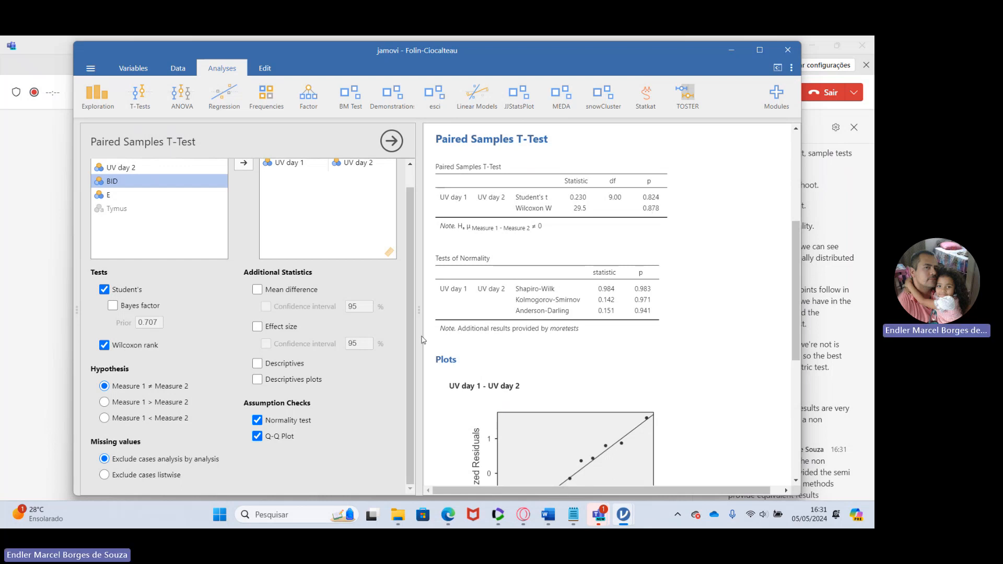
{"action": "left_click", "coordinate": [261, 381]}
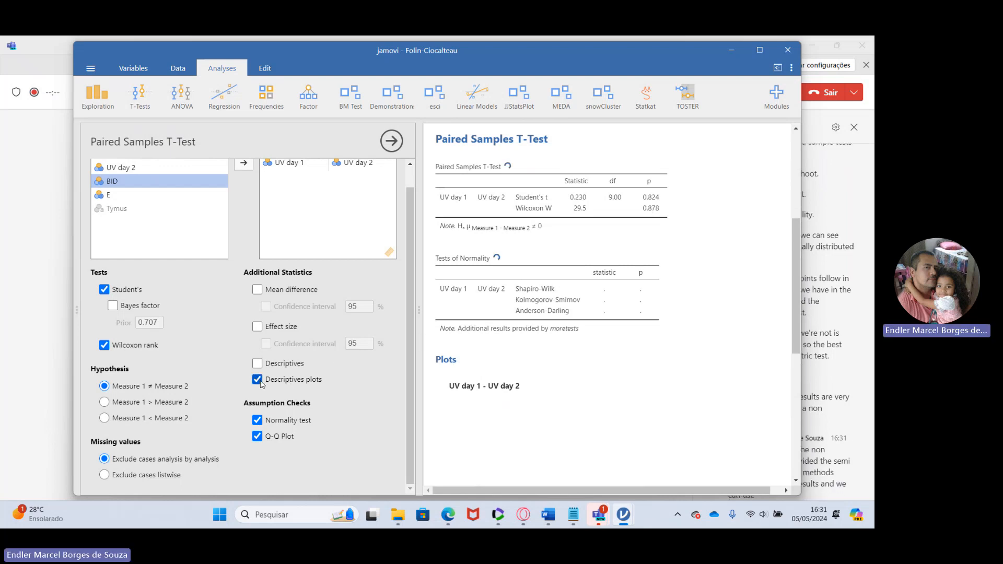
{"action": "scroll", "coordinate": [466, 290], "scroll_direction": "down", "scroll_amount": 5}
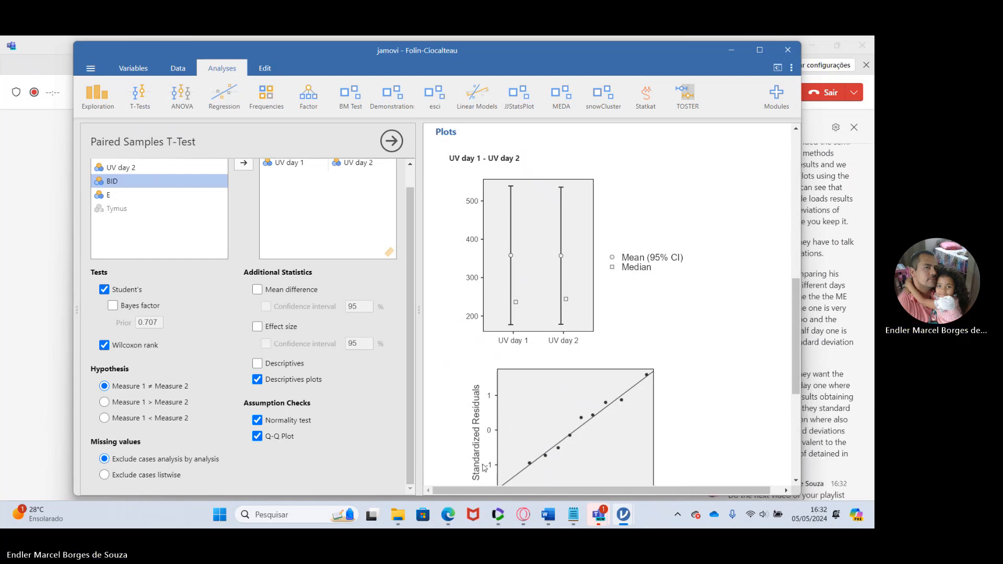
- Switch to the Microsoft Teams meeting and request to stop its recording and transcription
{"action": "mouse_move", "coordinate": [598, 515]}
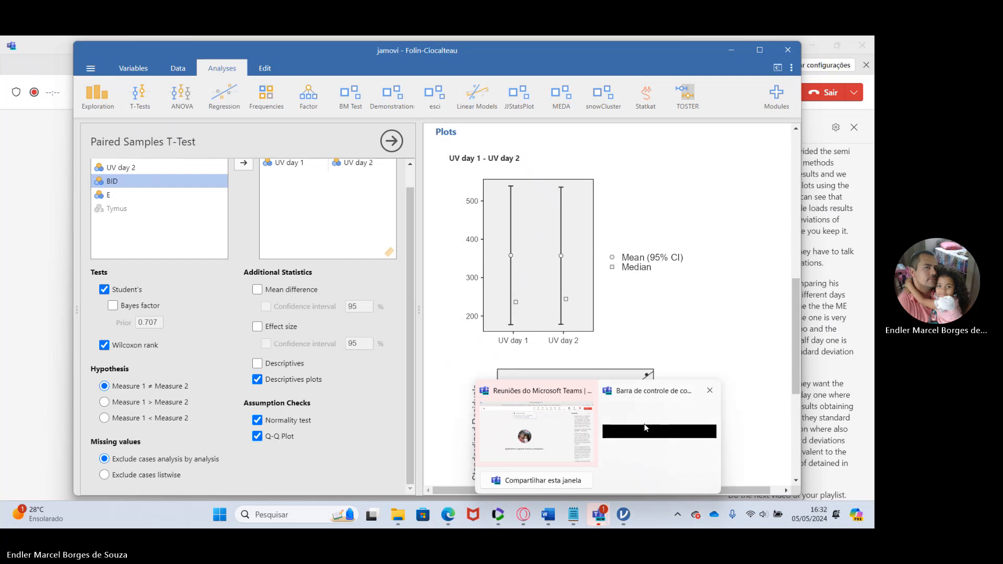
{"action": "left_click", "coordinate": [538, 431]}
{"action": "left_click", "coordinate": [647, 90]}
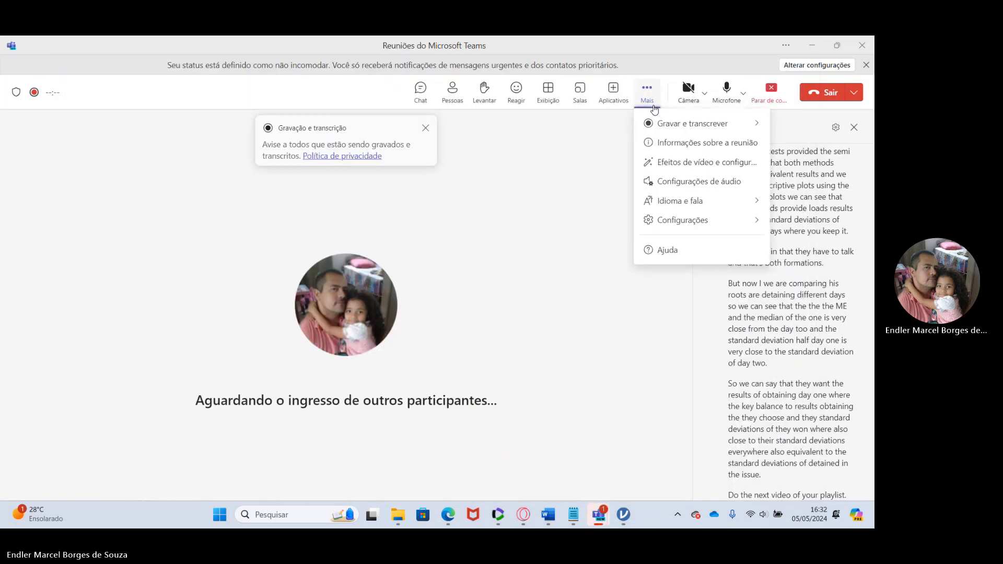
{"action": "mouse_move", "coordinate": [672, 129]}
{"action": "left_click", "coordinate": [570, 133]}
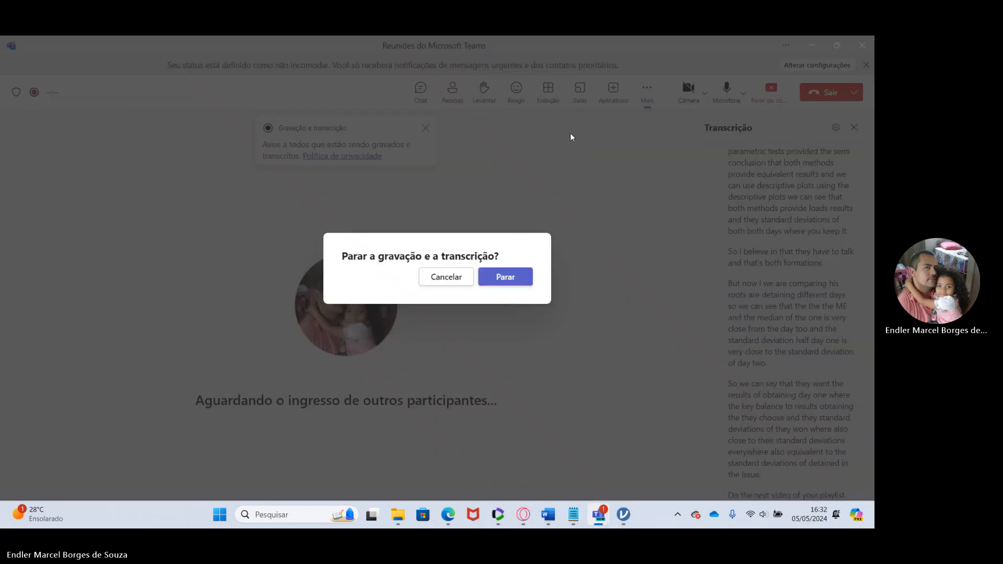